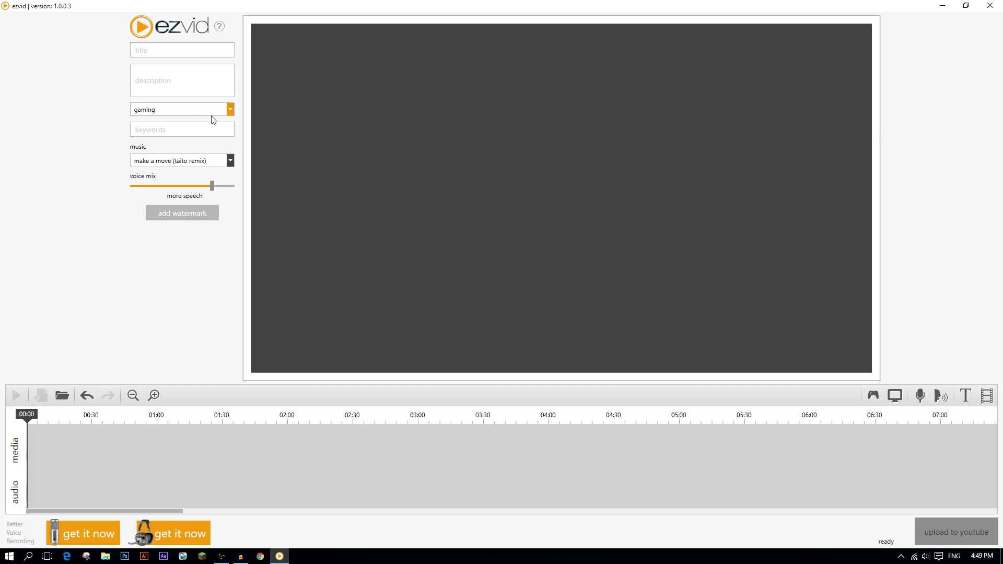
Set the video category to Gaming and start entering keywords
click(229, 110)
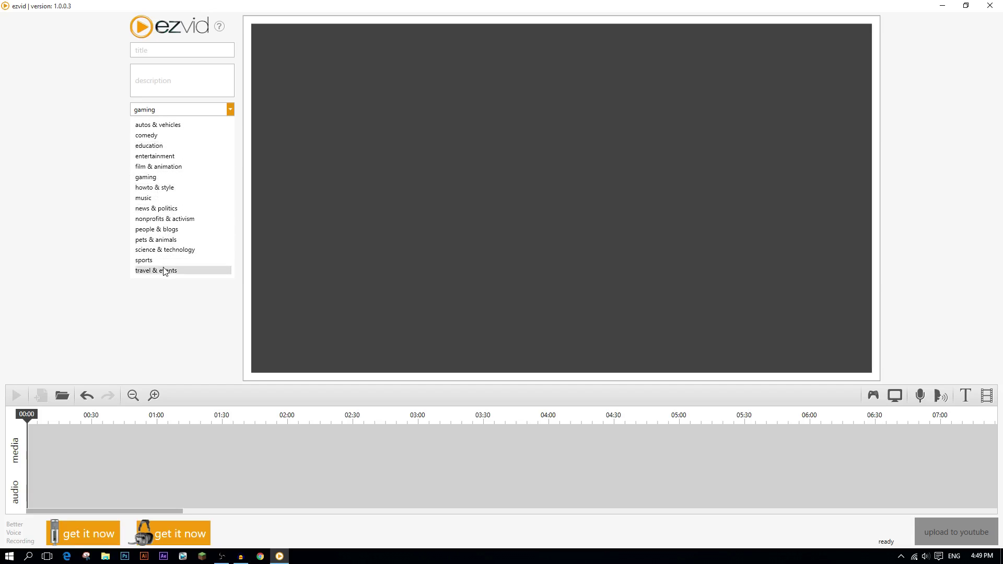
click(50, 271)
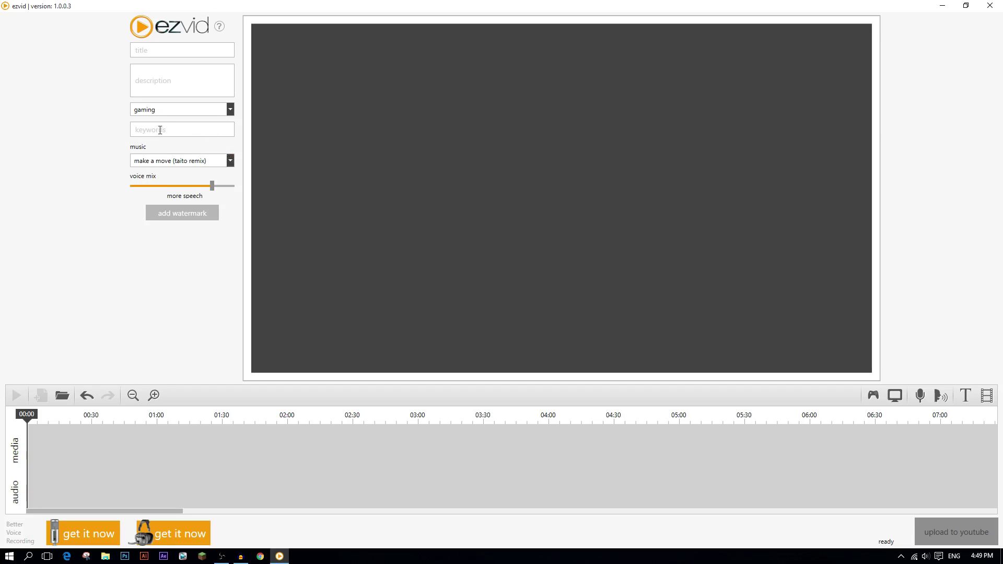
click(204, 131)
Scroll the background music track list from top to bottom to reach 'use my own'
click(230, 161)
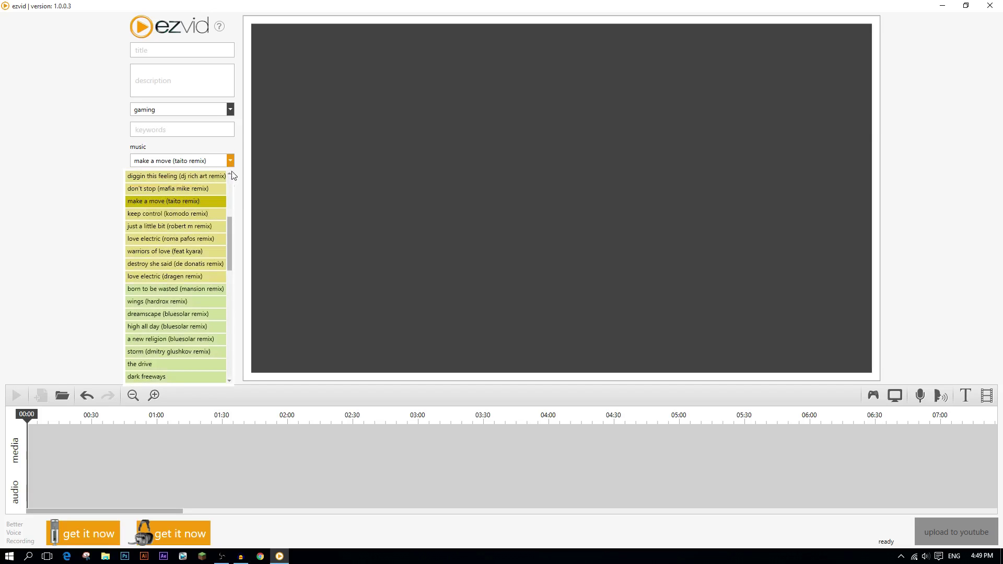
drag(230, 221, 239, 183)
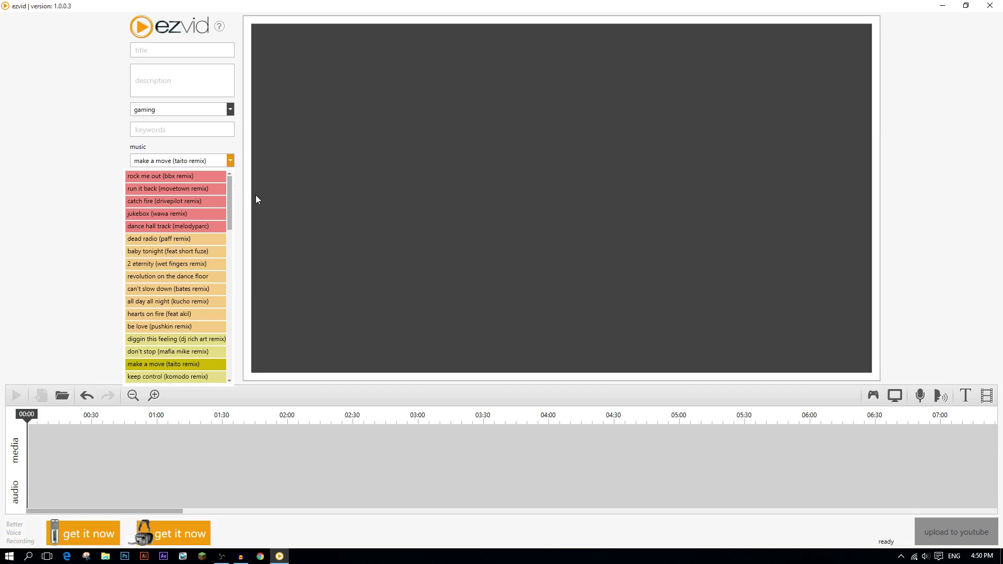
mouse_move(230, 180)
mouse_down()
mouse_move(230, 337)
mouse_move(231, 178)
mouse_up()
drag(229, 179, 265, 339)
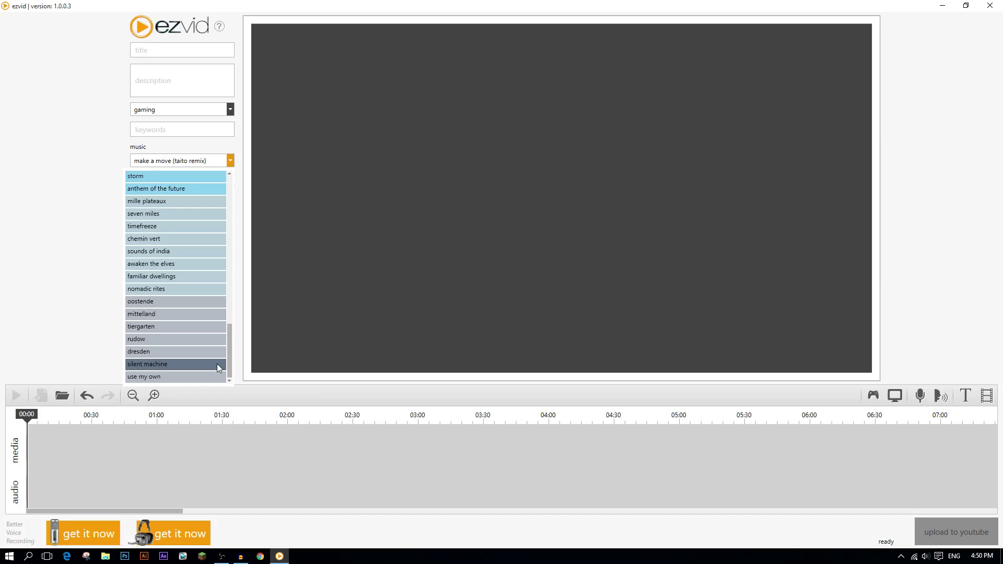
Set the music to 'use my own' with the last MP3 from D:\YouTube Stuff\RoyaltyFreeMusic
click(161, 377)
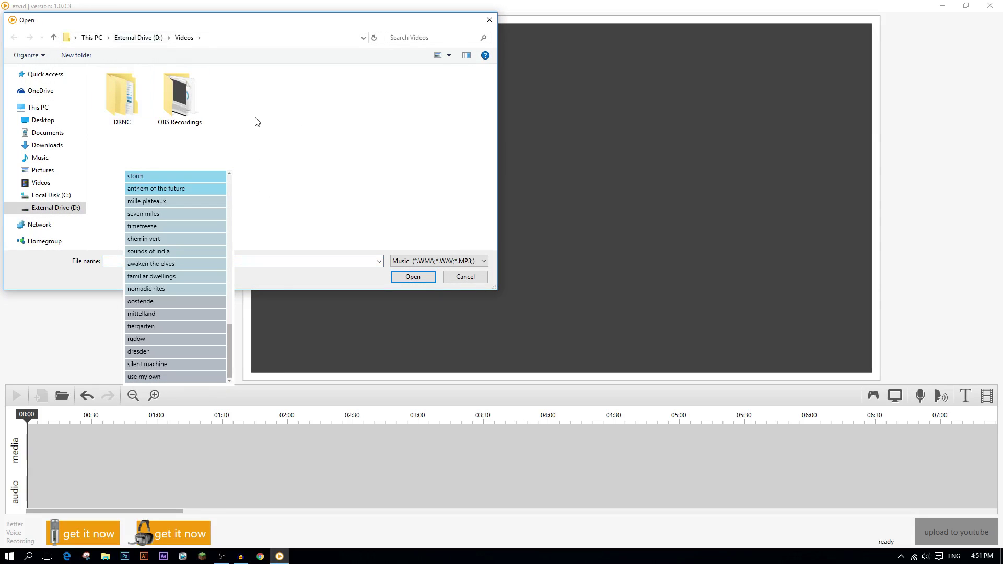
click(140, 38)
double_click(179, 151)
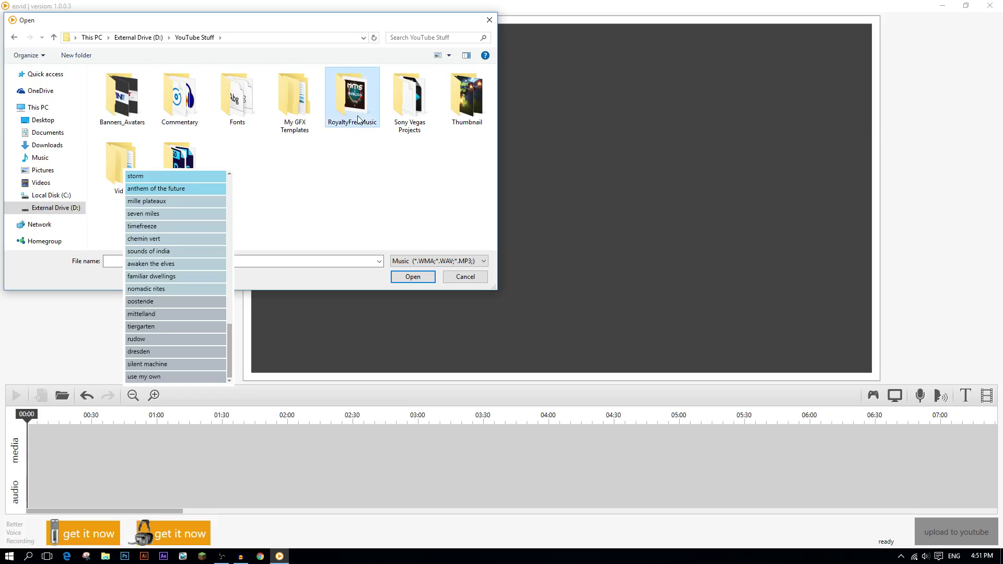
double_click(353, 96)
click(114, 199)
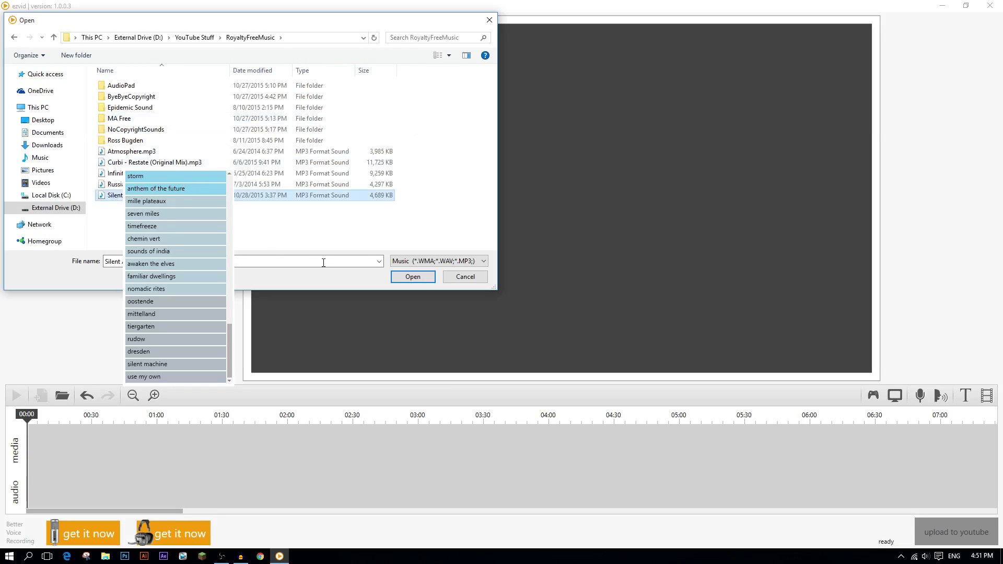
click(412, 277)
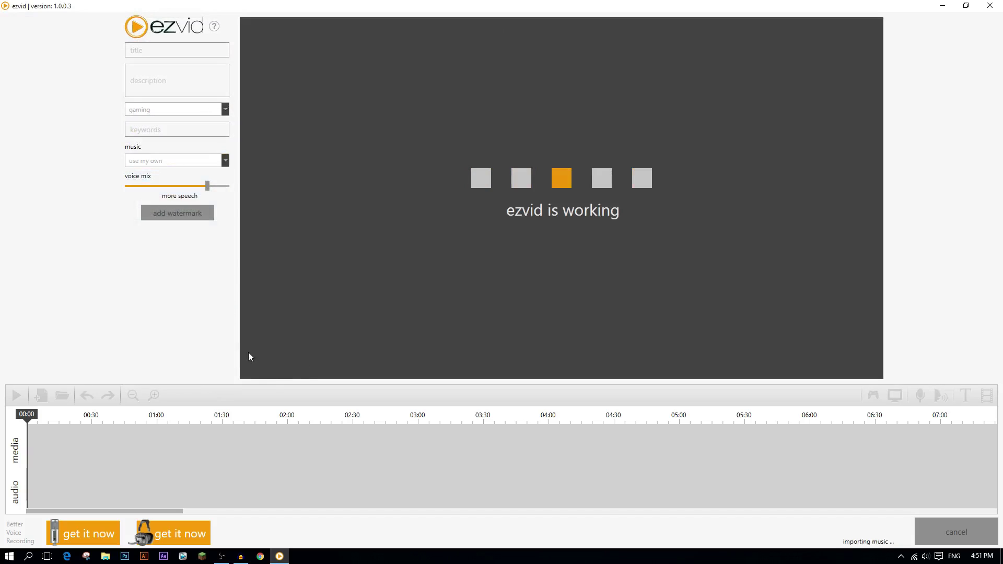
Briefly play and pause the project preview with the new music, then begin adding a watermark
click(14, 396)
click(15, 396)
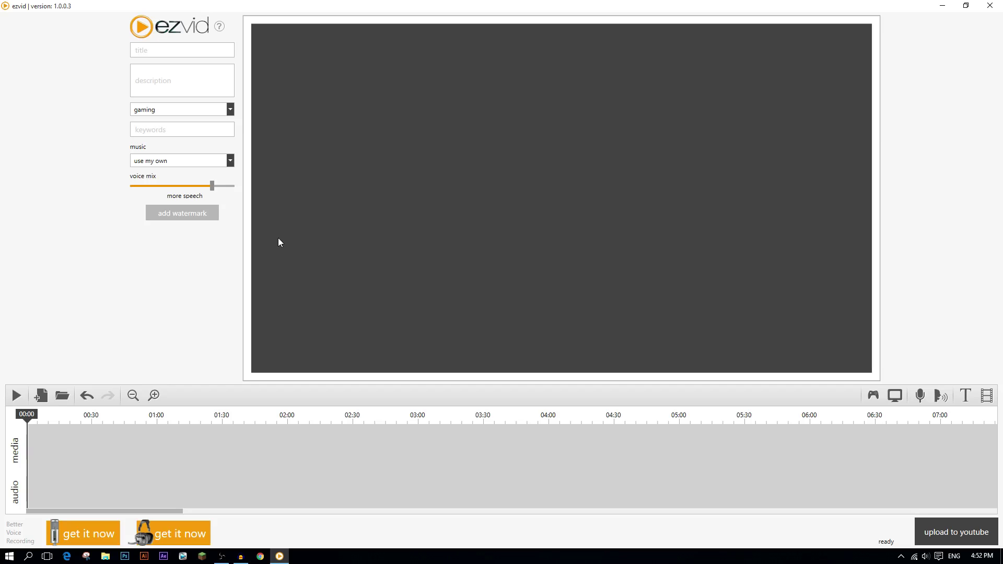
click(184, 215)
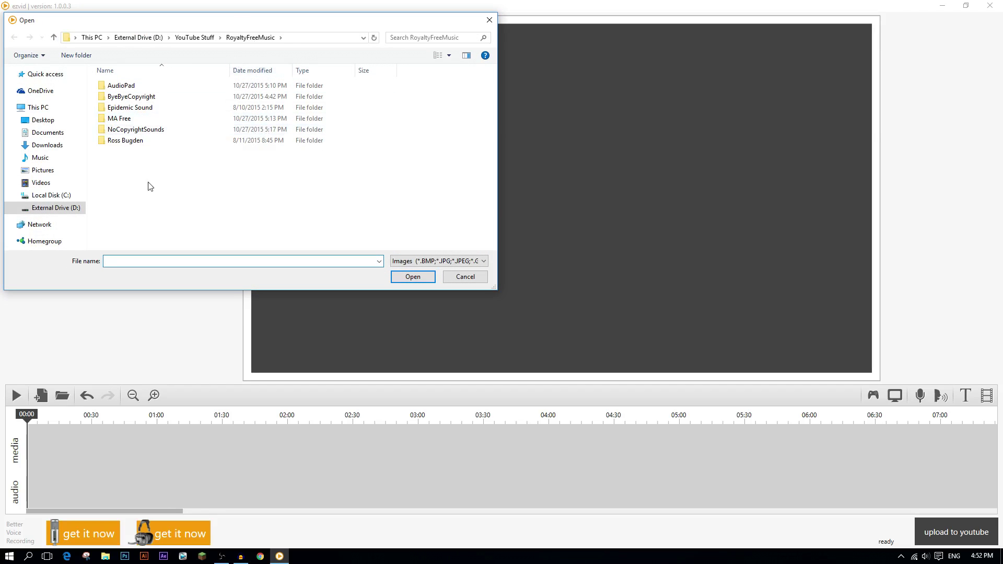
click(465, 279)
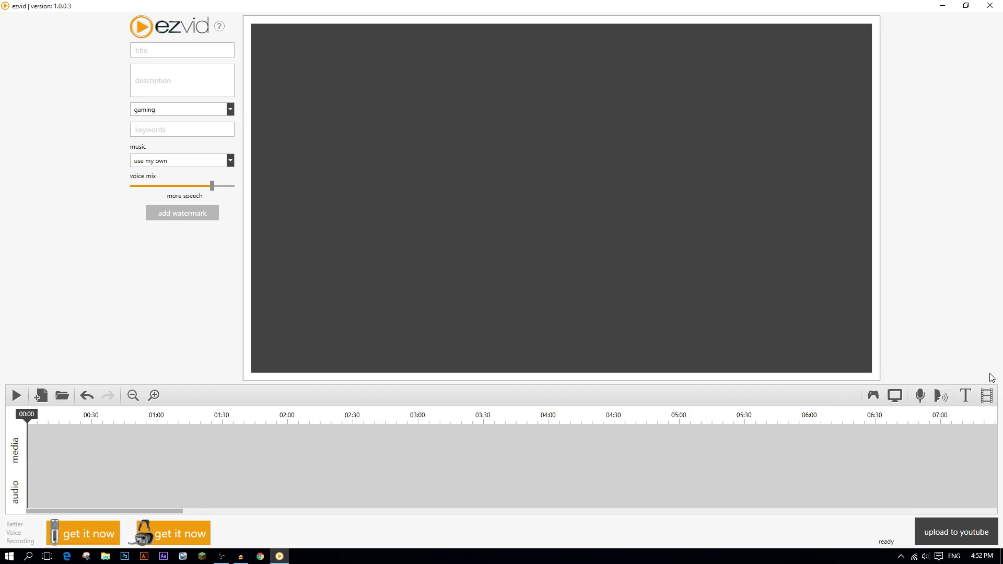
click(873, 396)
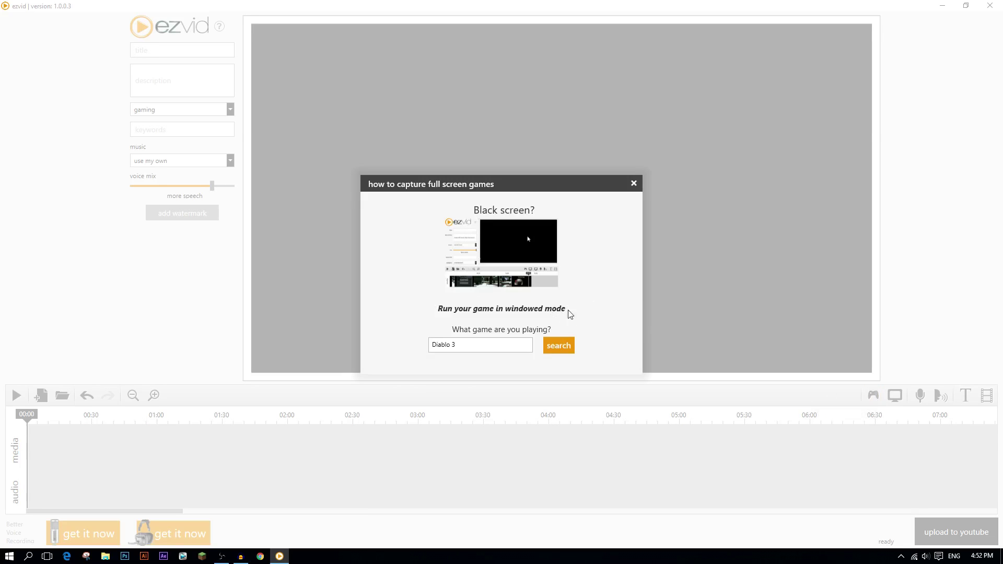
click(462, 345)
click(486, 345)
click(633, 184)
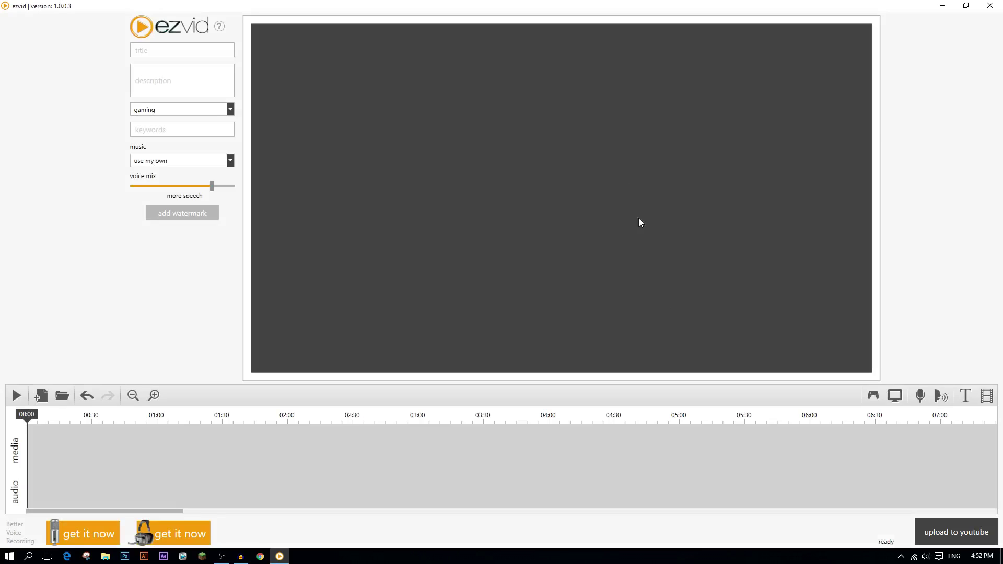
View the advanced screen capture settings for microphone, headset, transparent mode, capture area and webcam, then close them
click(901, 396)
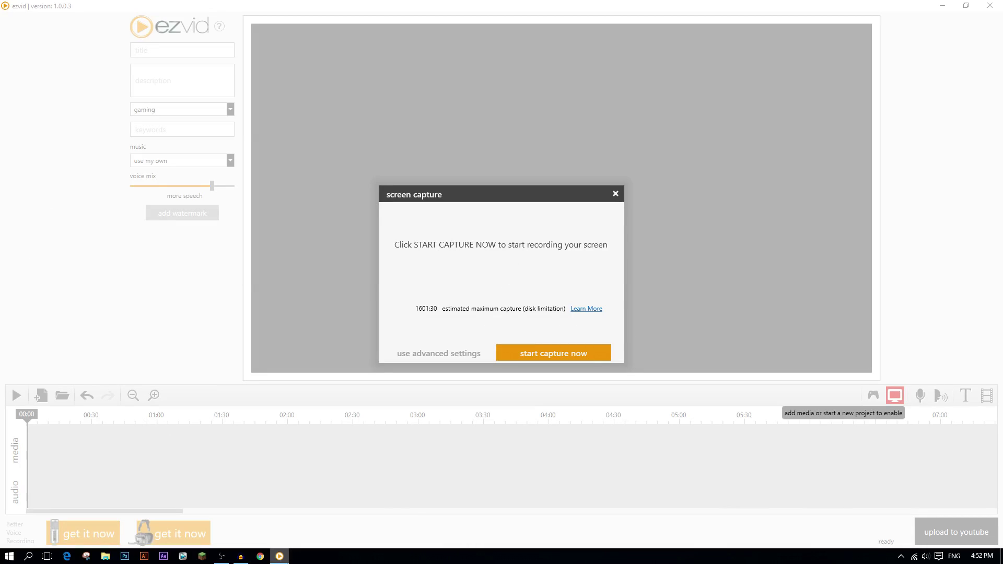
click(439, 356)
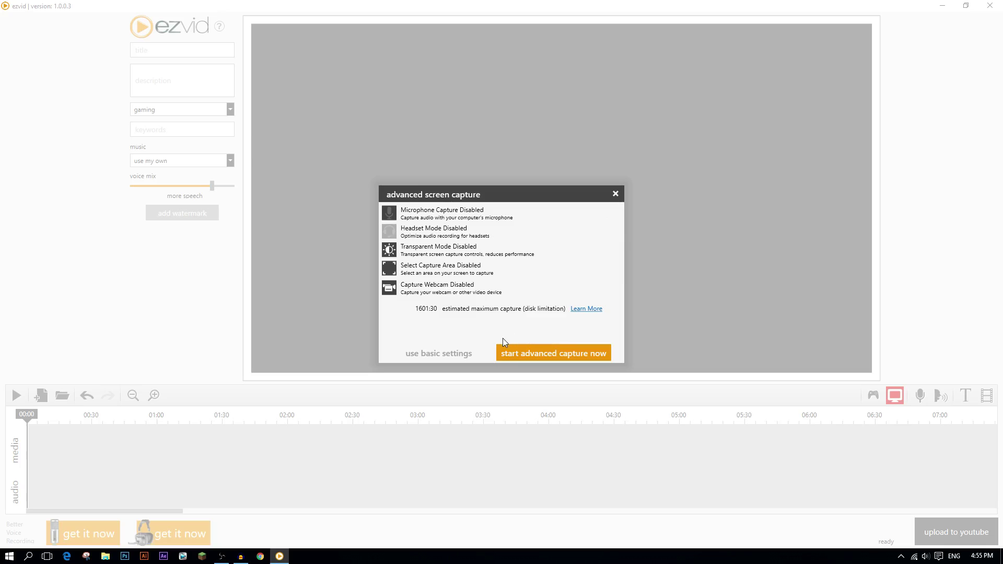
click(615, 194)
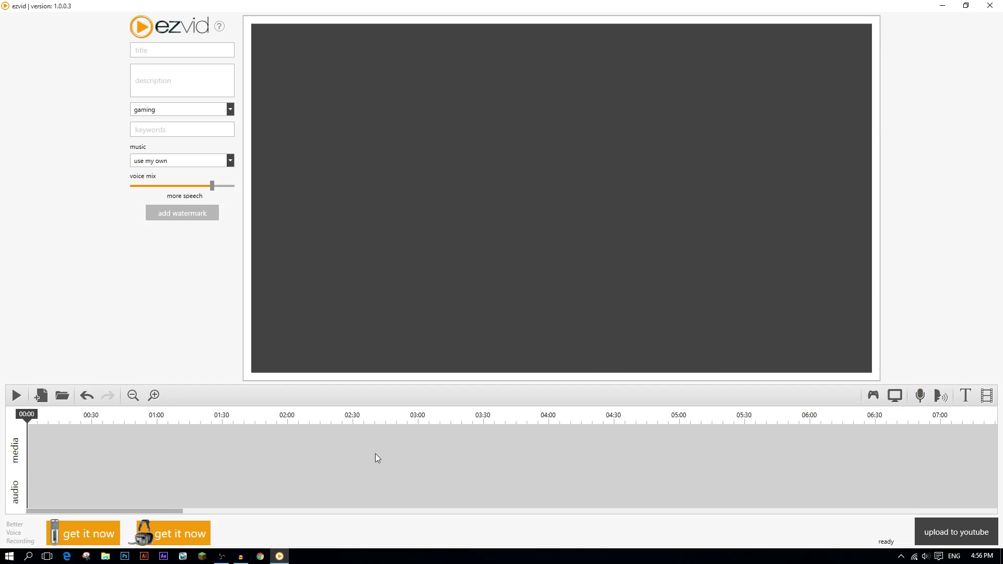
click(919, 396)
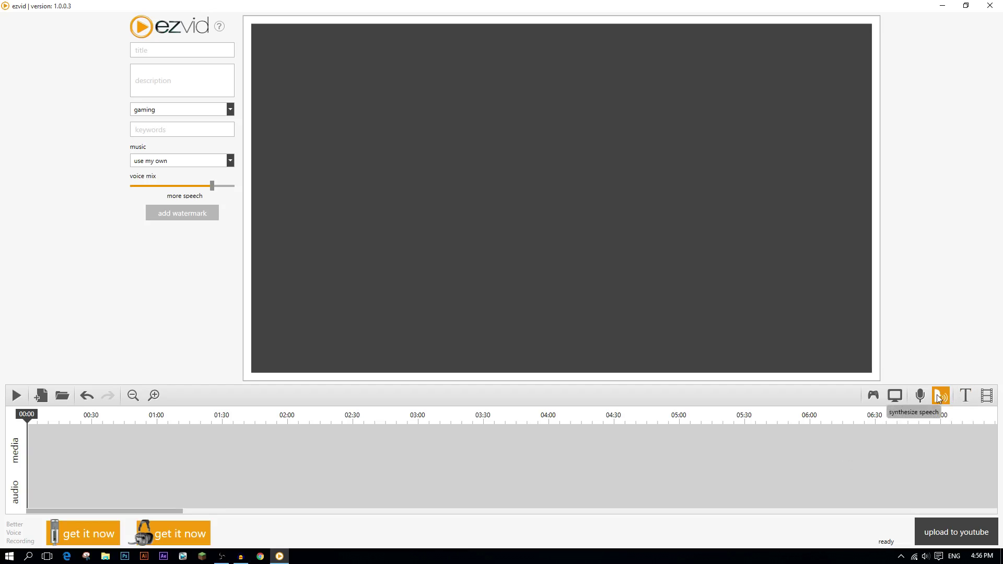
click(963, 400)
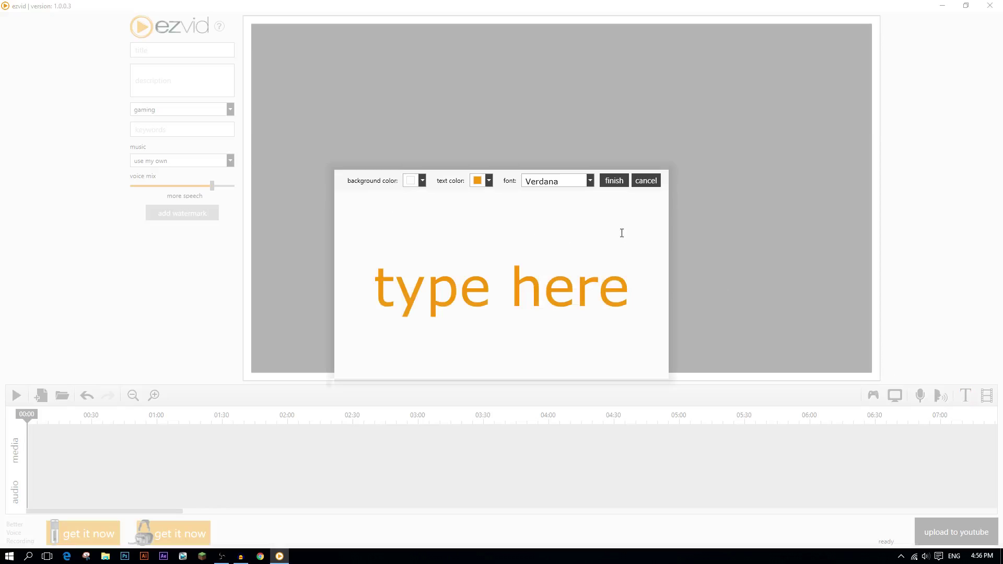
click(646, 181)
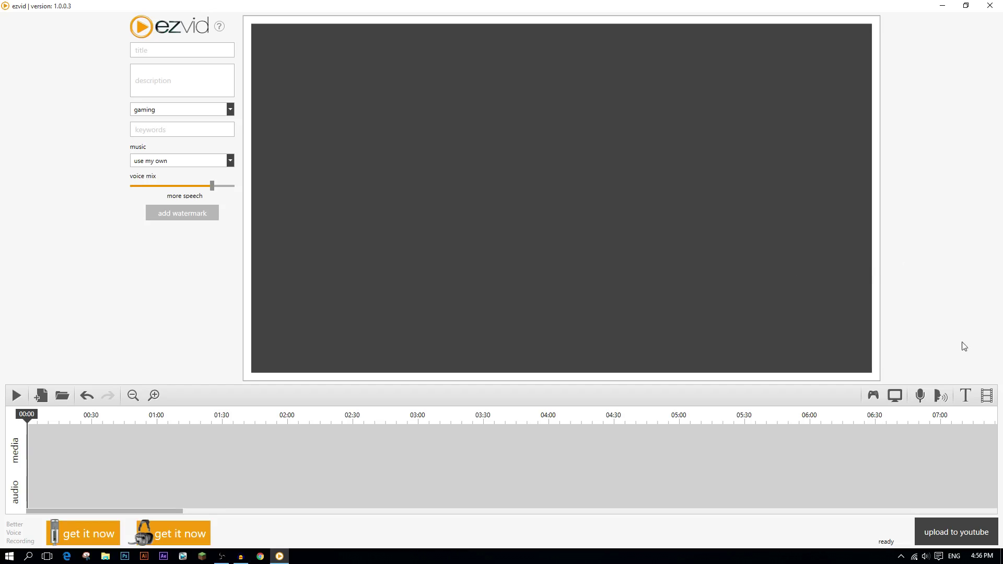
click(965, 396)
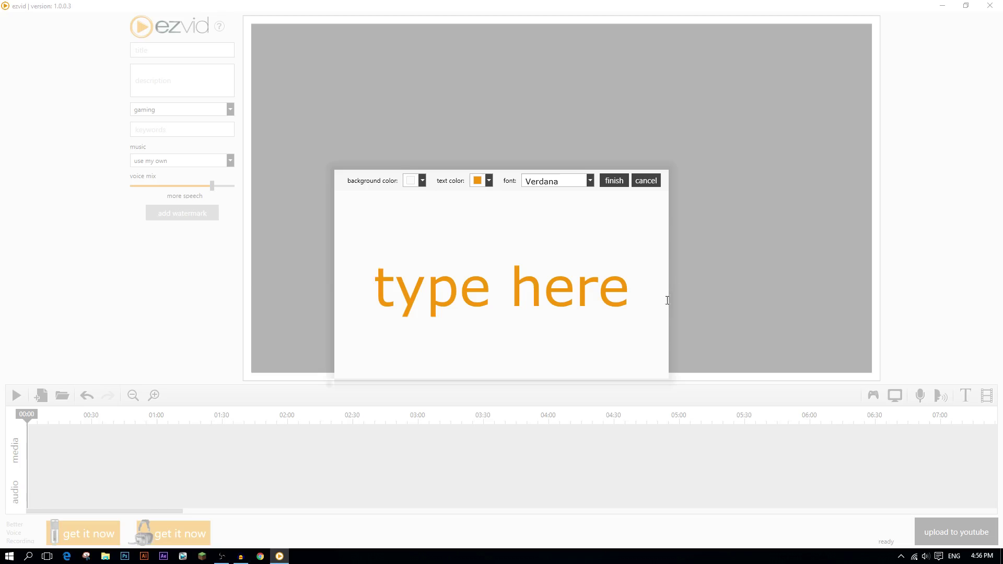
click(421, 183)
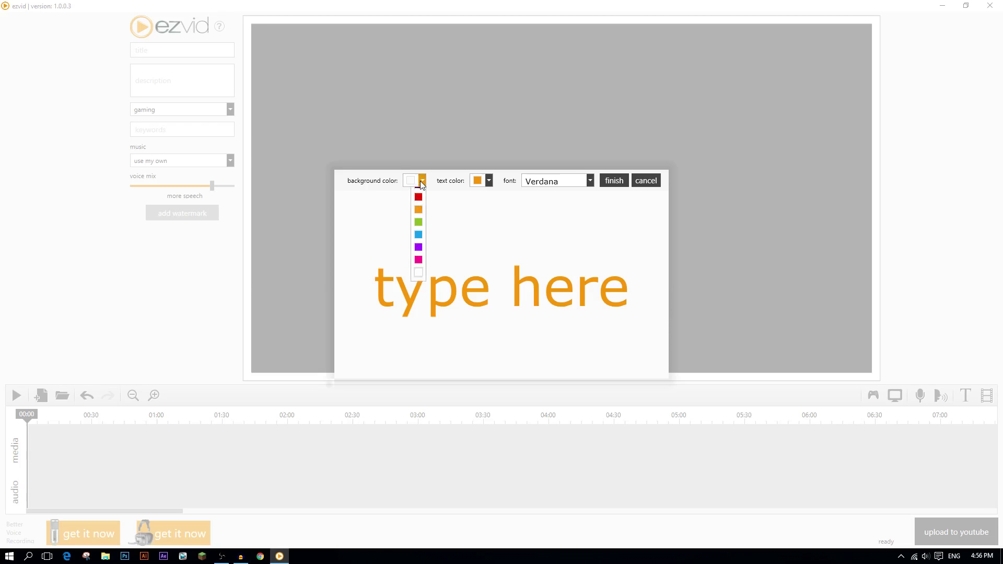
click(477, 250)
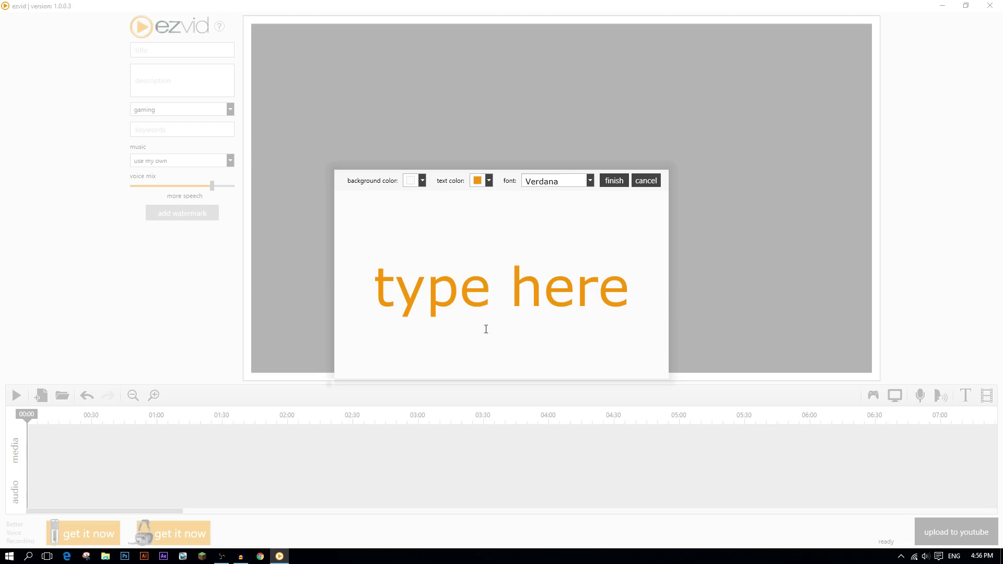
click(489, 182)
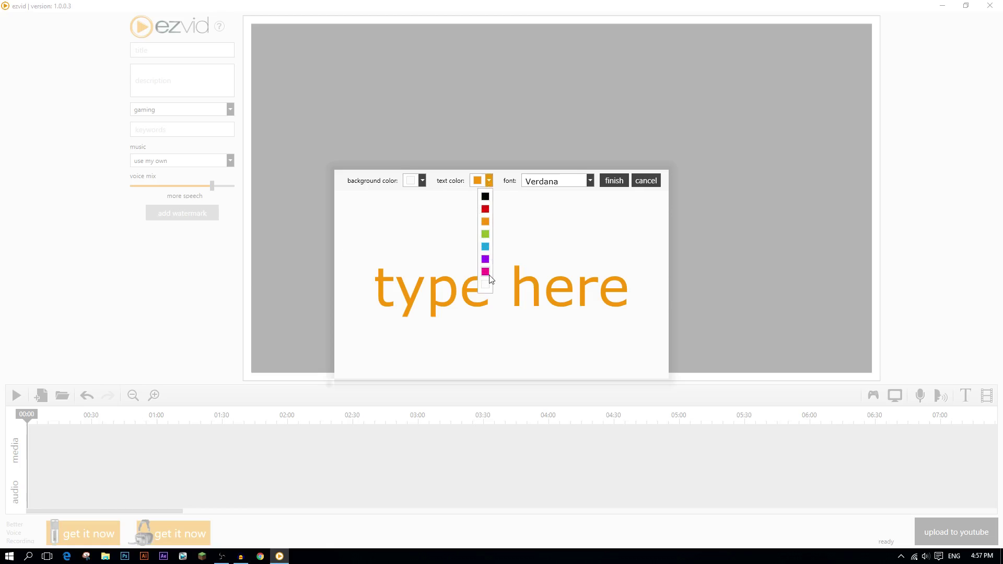
click(589, 180)
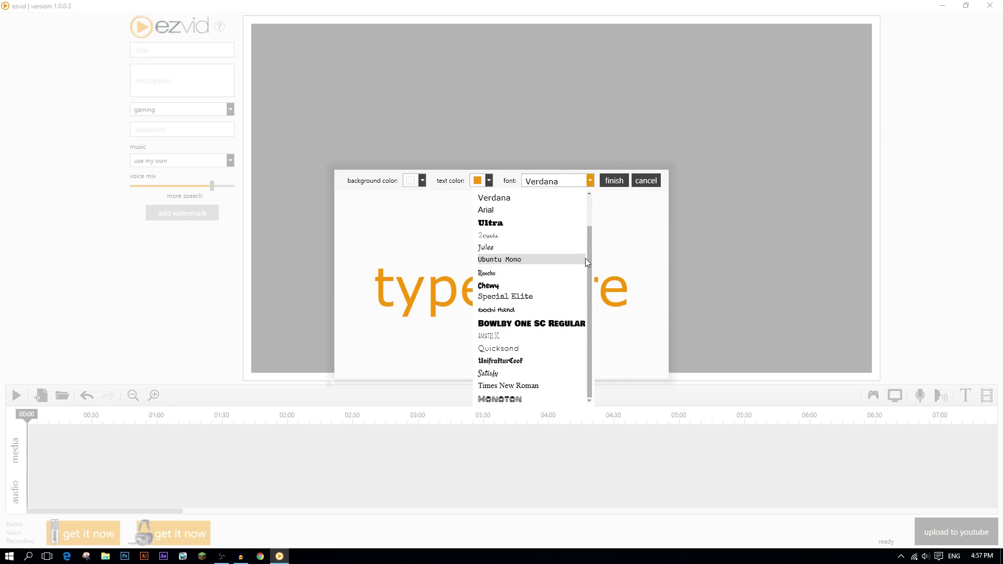
scroll(585, 251, up, 1)
scroll(586, 256, down, 2)
scroll(588, 240, up, 3)
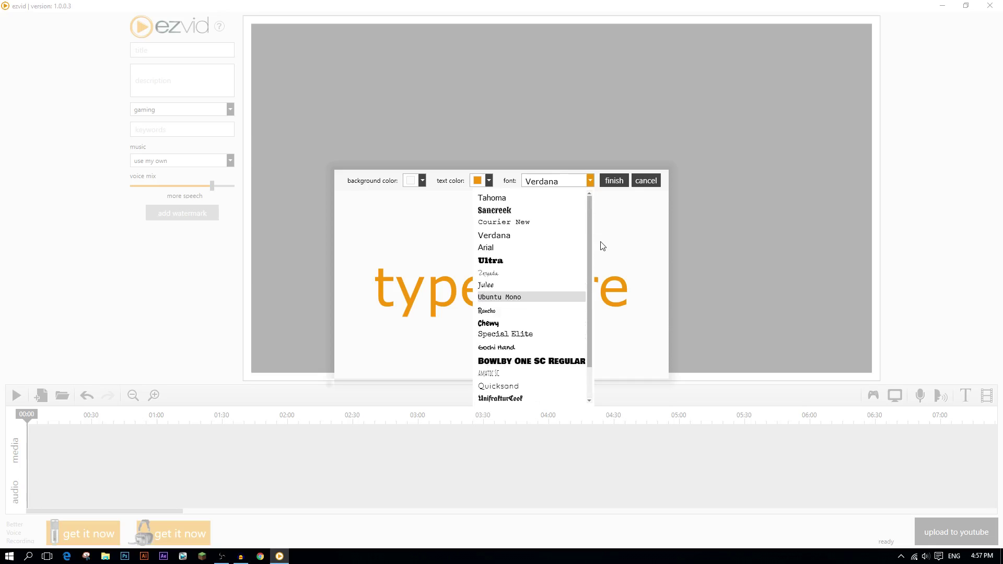
scroll(590, 221, down, 3)
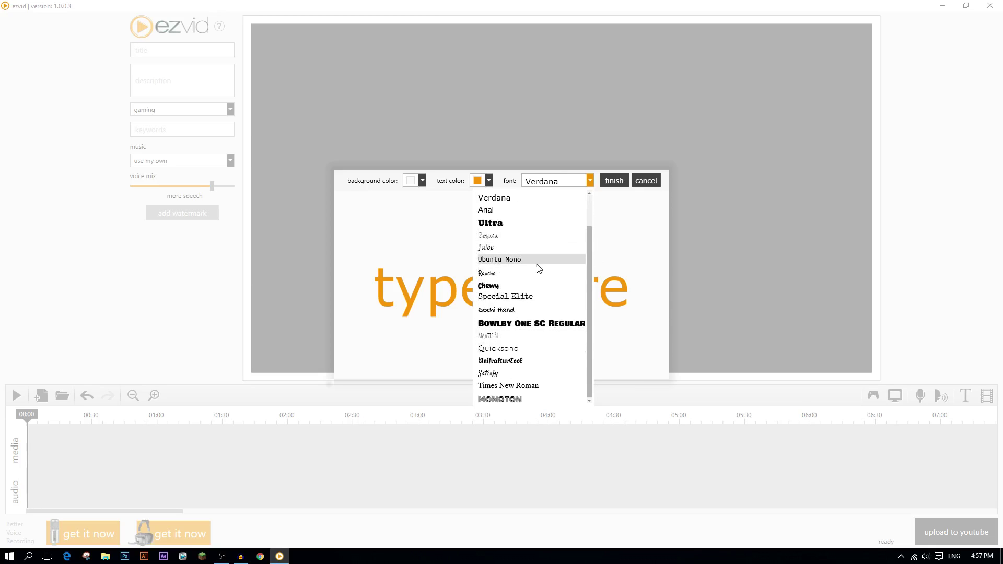
click(620, 242)
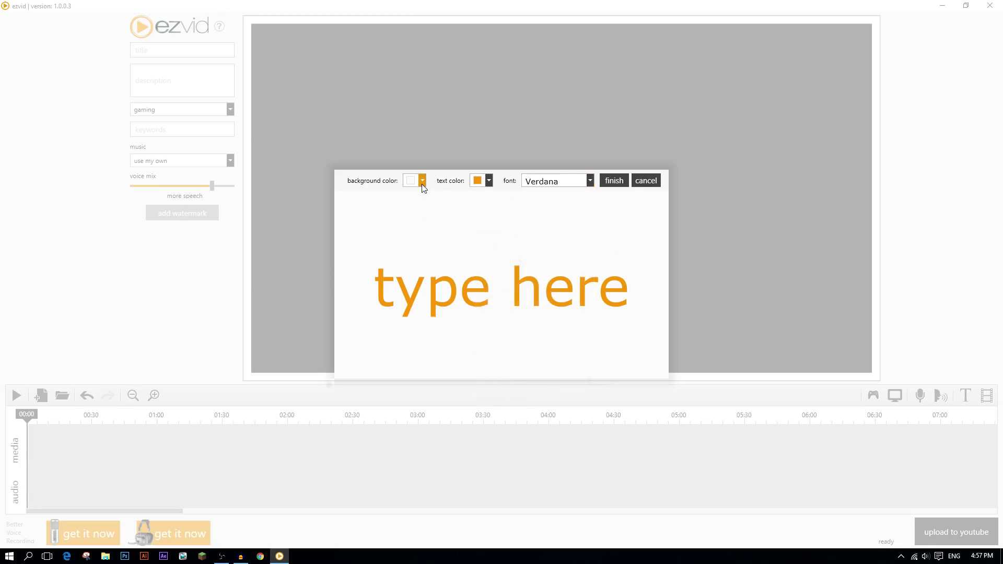
click(422, 181)
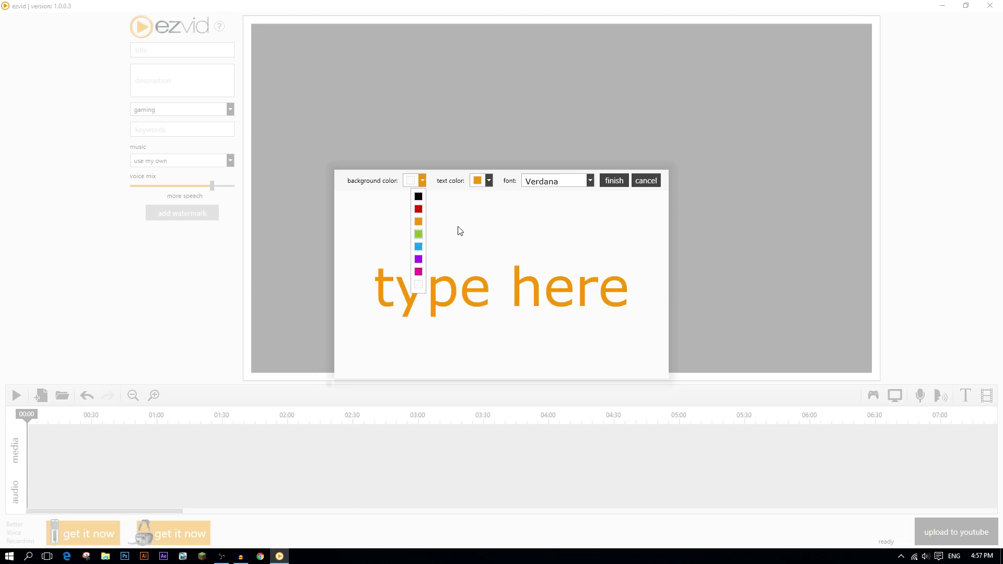
click(468, 243)
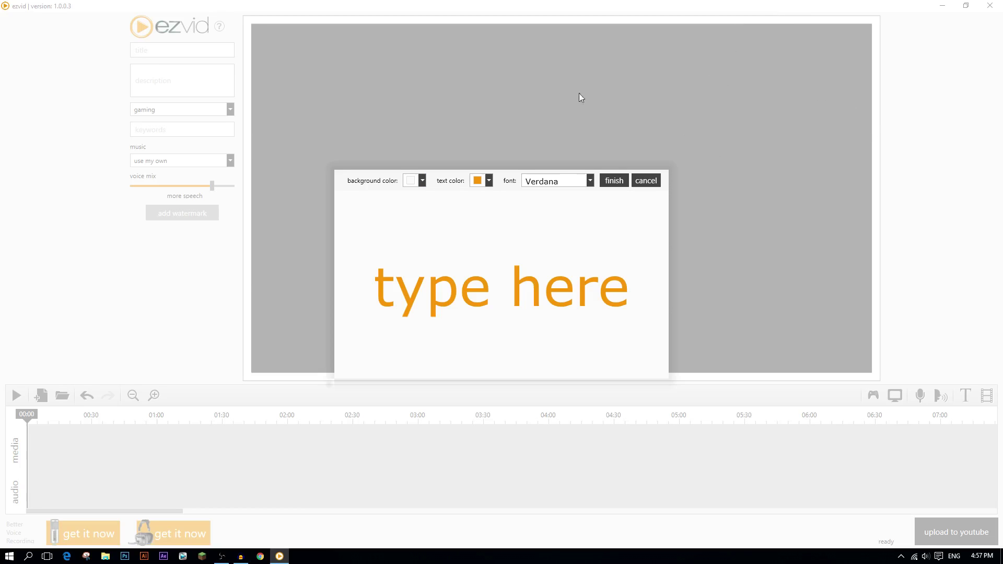
click(423, 181)
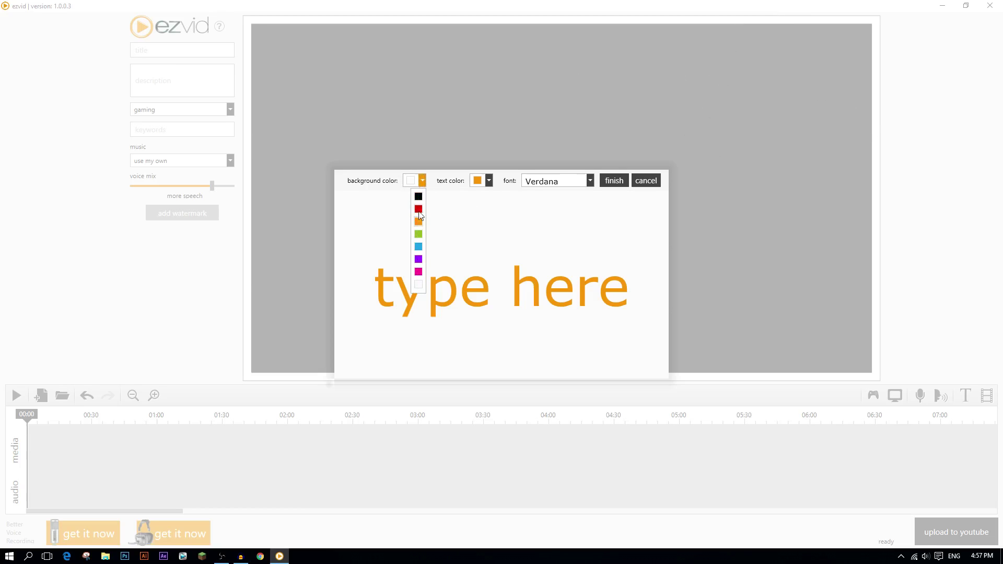
click(499, 237)
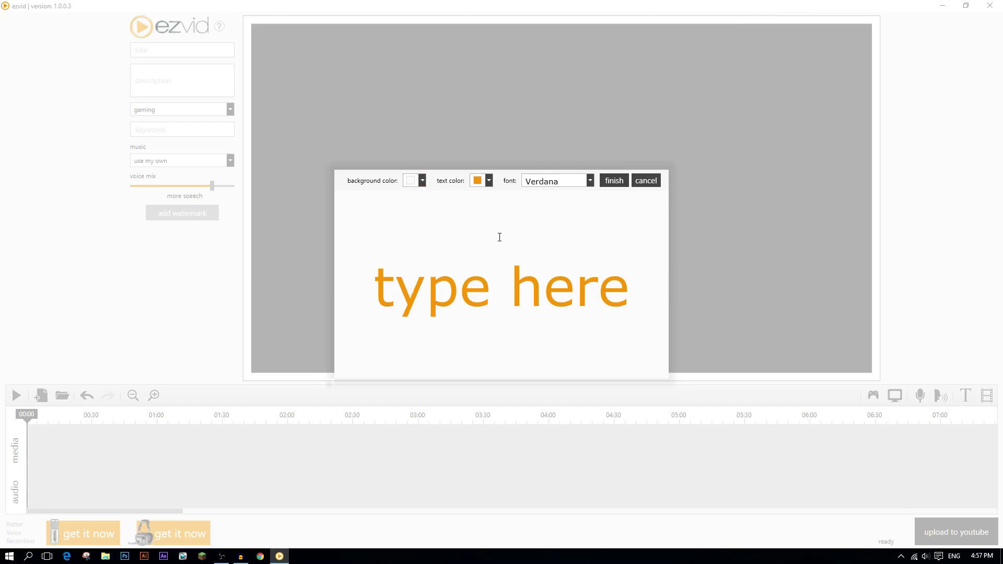
click(648, 184)
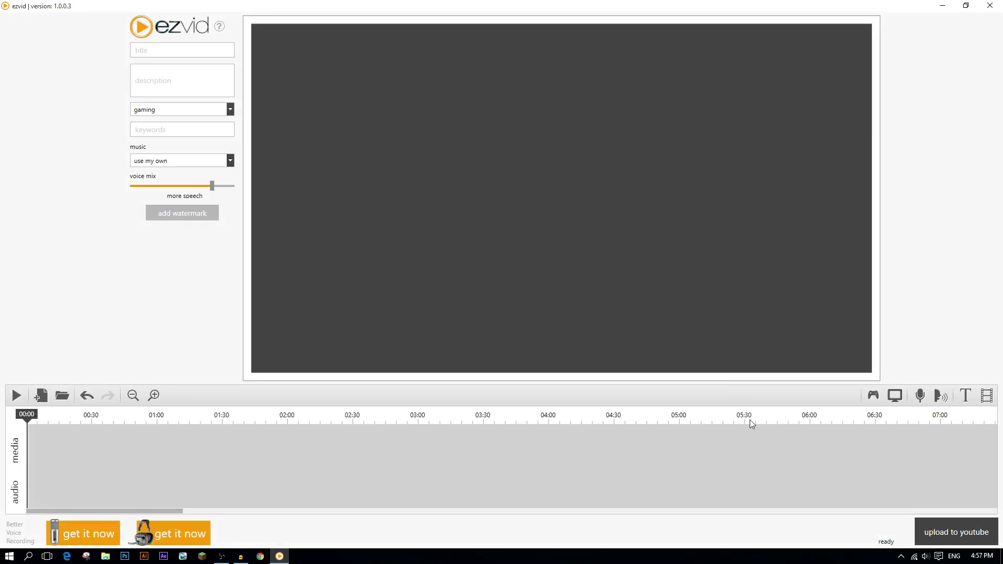
Import Main_Intro.mp4 from YouTube Stuff > Video > Intro-Outro and start playing it
click(987, 396)
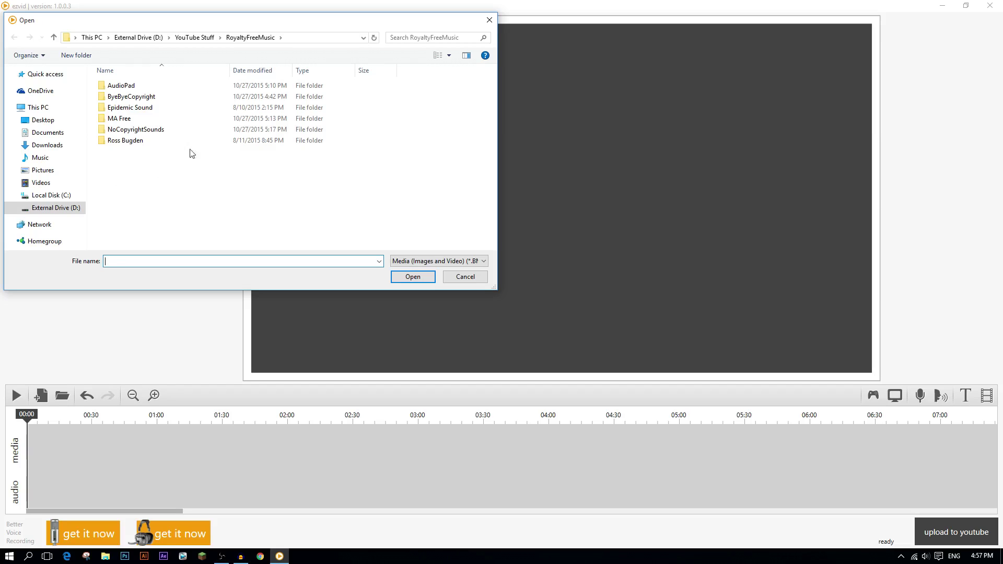
click(199, 41)
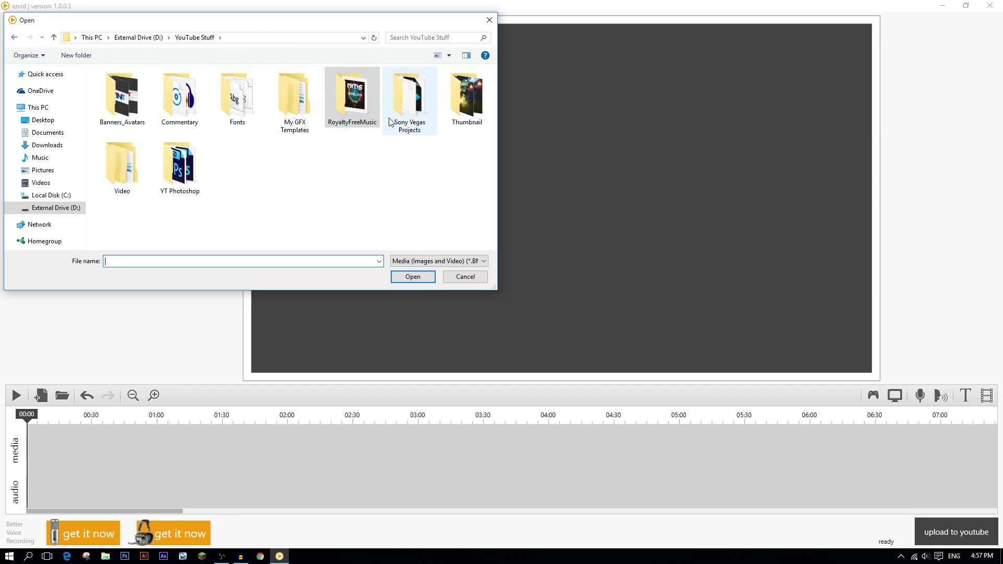
double_click(139, 165)
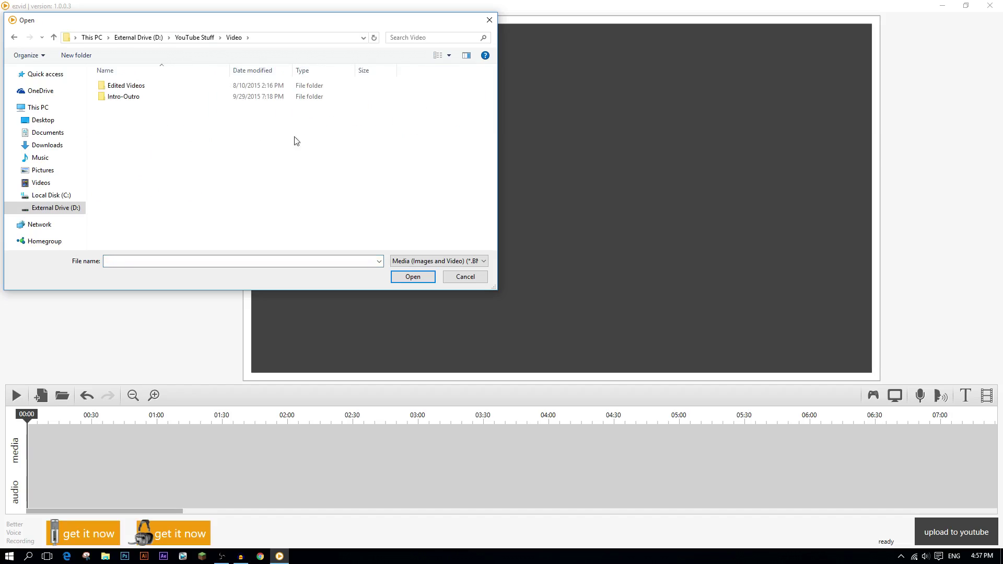
click(125, 89)
double_click(125, 89)
click(14, 38)
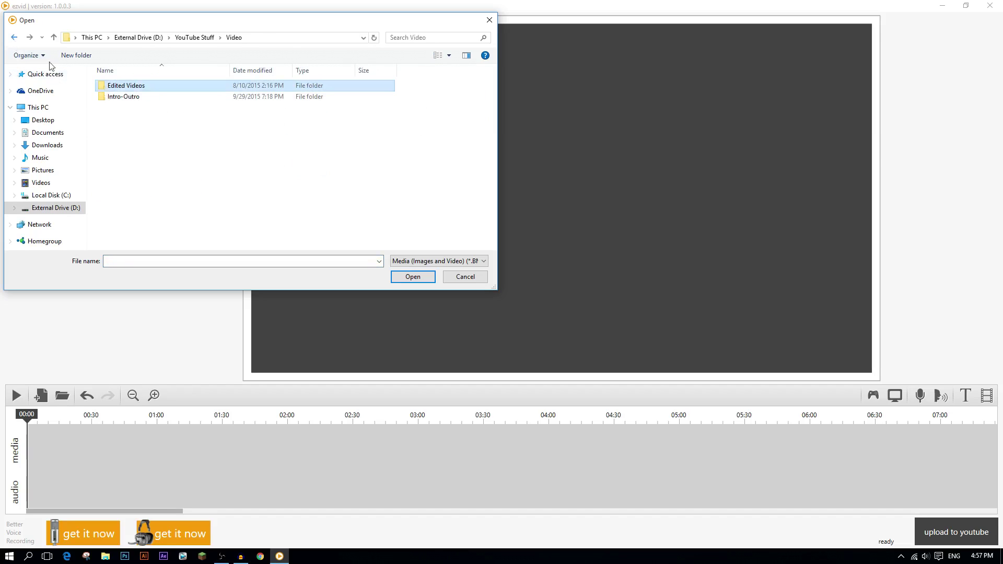
double_click(122, 97)
click(120, 153)
double_click(119, 169)
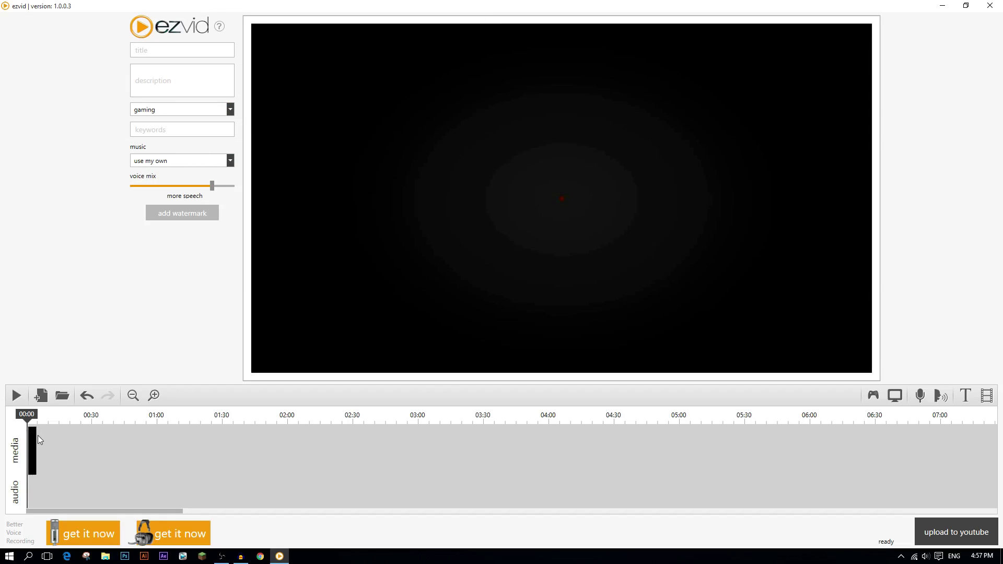
click(15, 402)
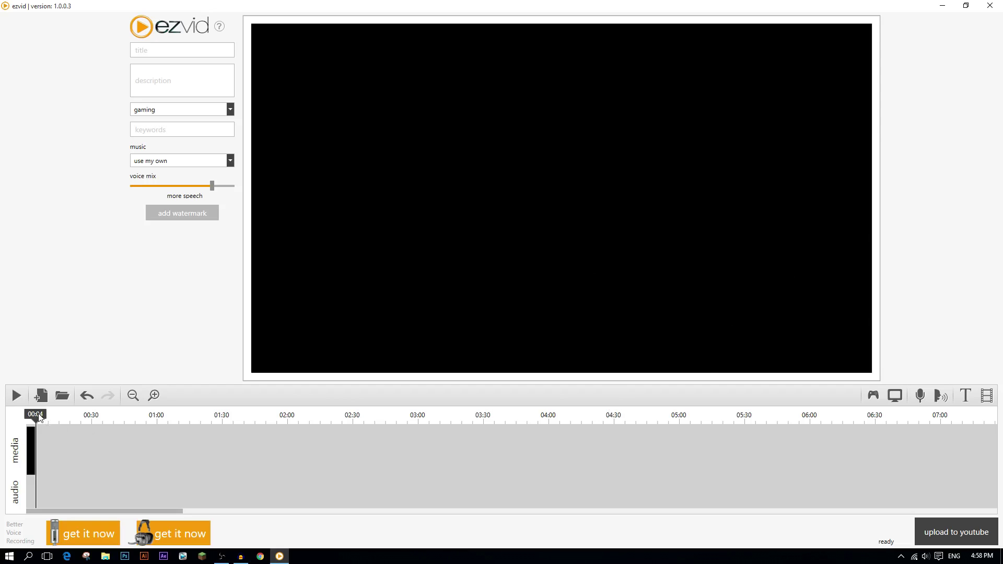
Rewind the playhead to 00:00, zoom the timeline in twice, and select the Main_Intro clip
drag(40, 416, 26, 416)
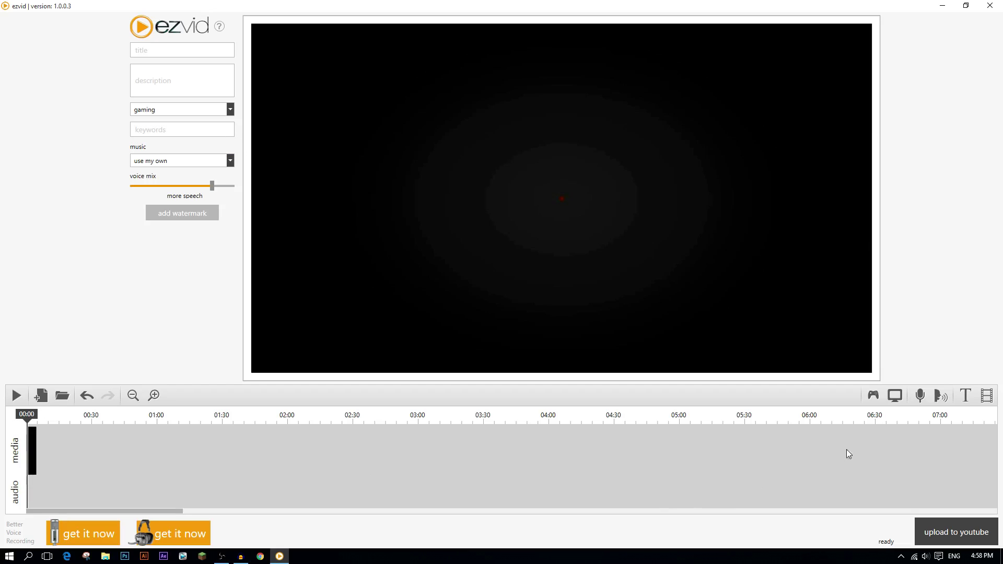
click(153, 395)
click(161, 395)
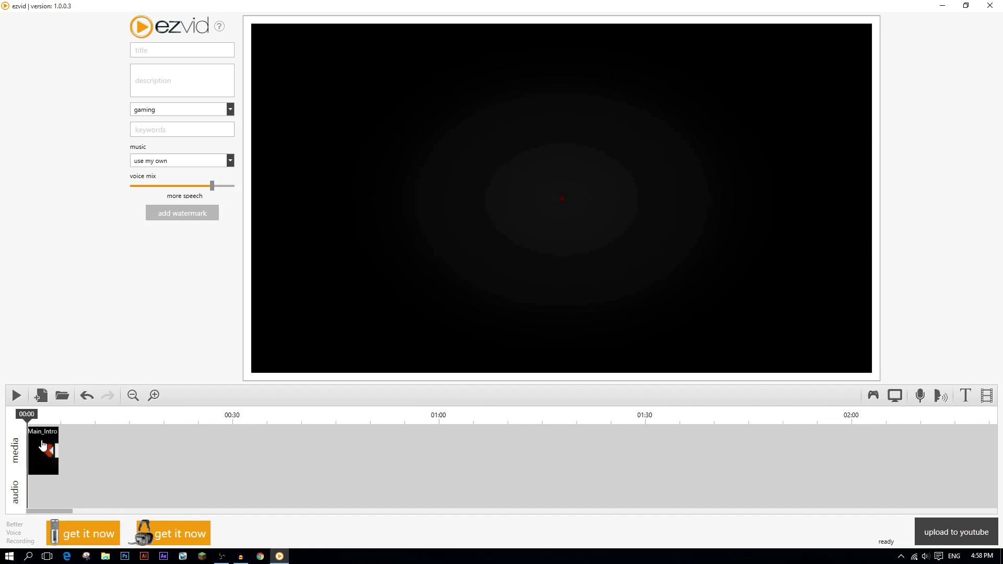
click(46, 449)
Split the Main_Intro clip at the playhead, then split it again about 3 seconds in
right_click(45, 448)
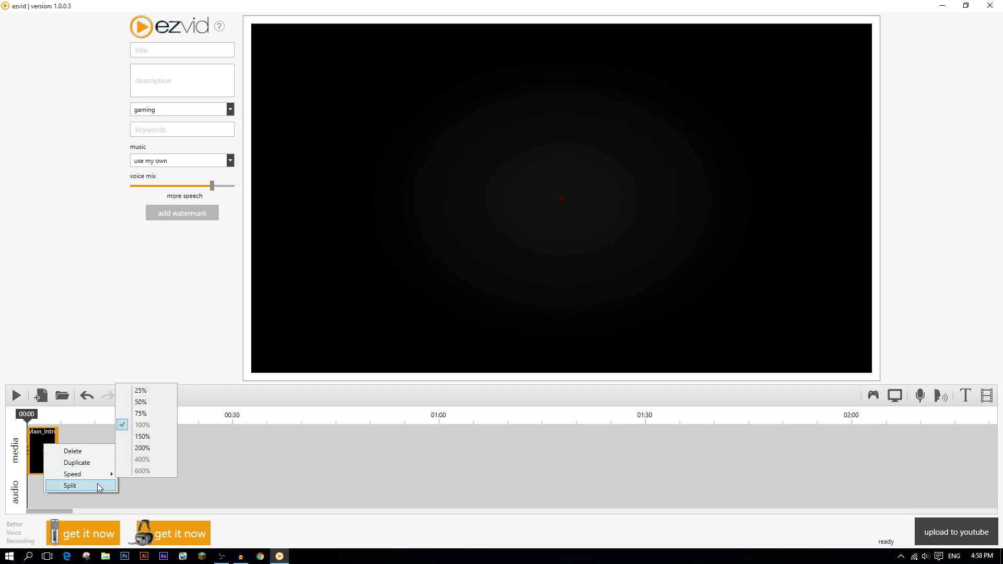
mouse_move(90, 477)
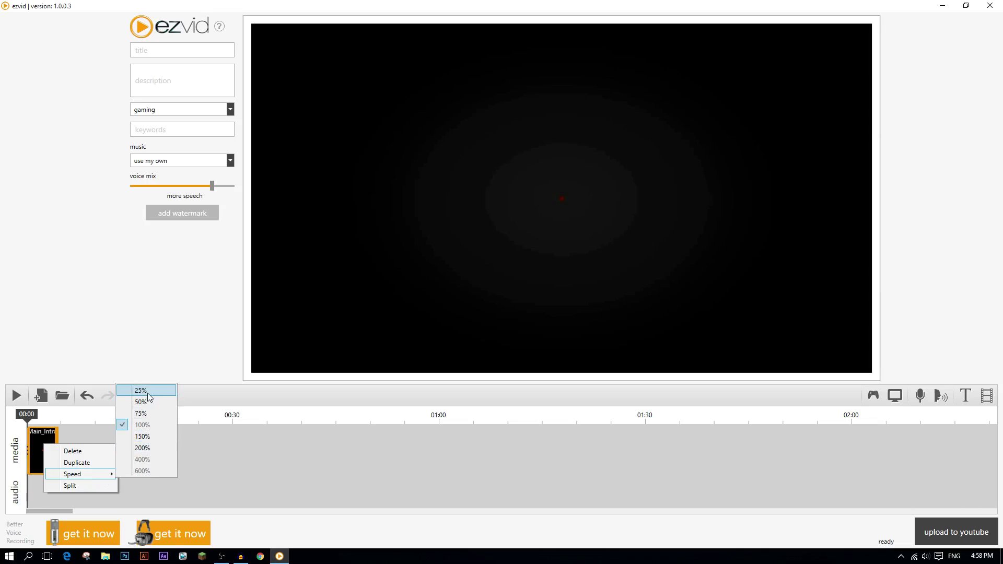
click(88, 486)
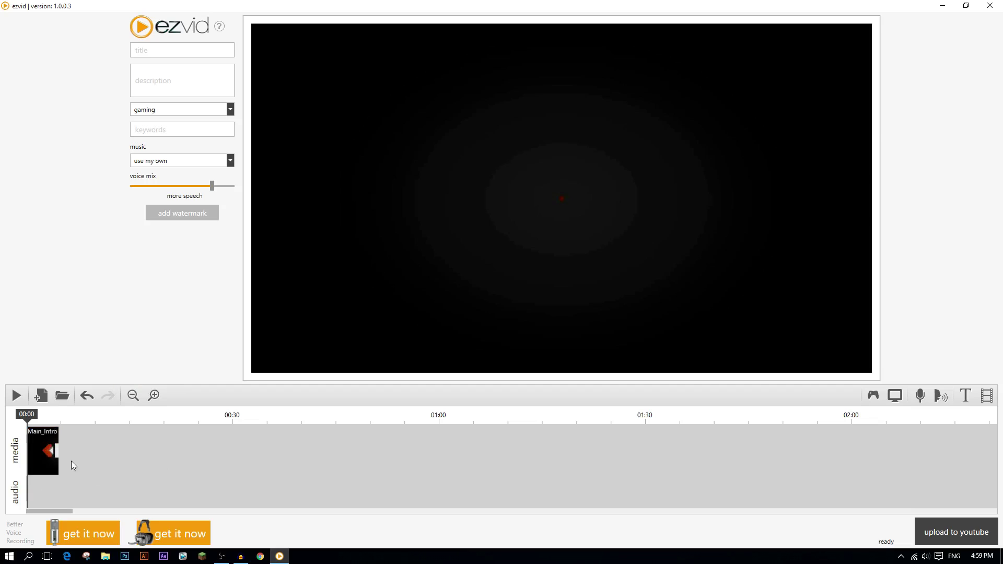
click(45, 455)
drag(31, 415, 50, 418)
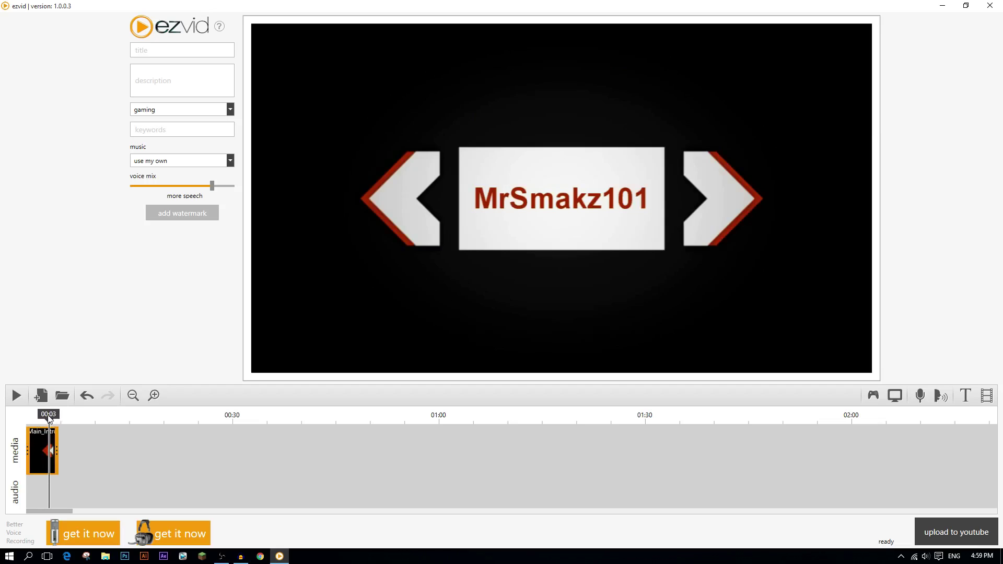
right_click(42, 440)
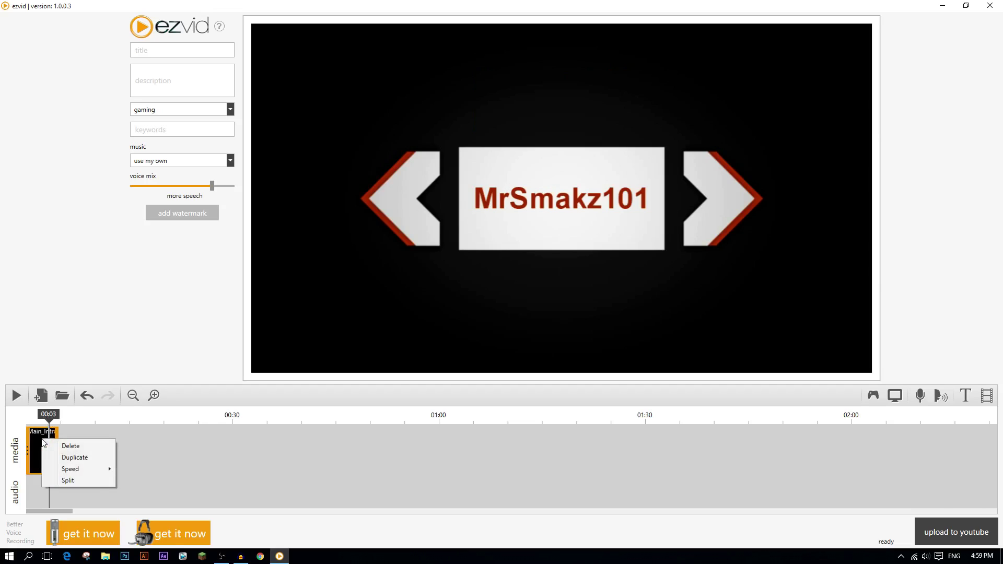
click(92, 480)
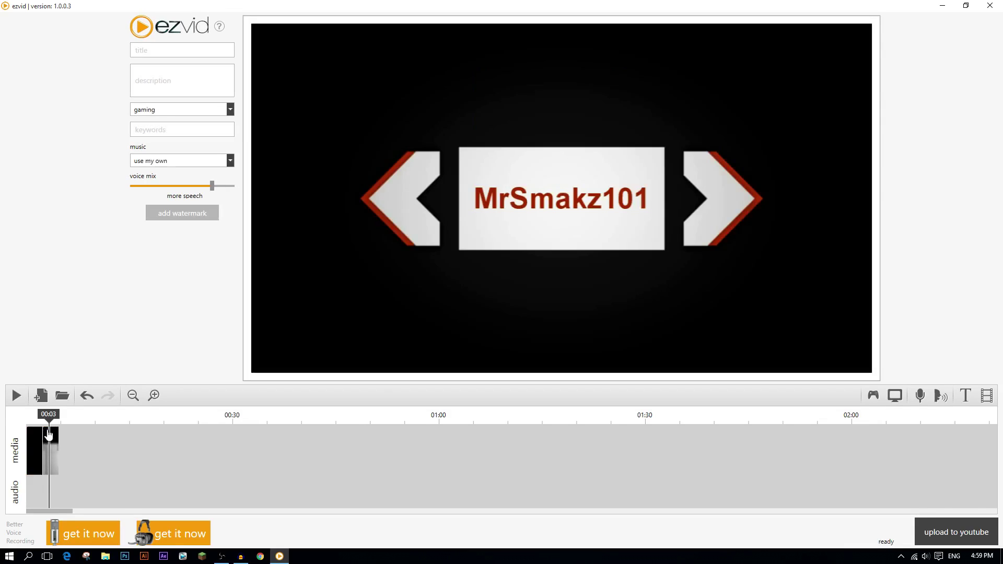
Move the second piece of the intro ahead of the first on the media track
drag(48, 415, 60, 418)
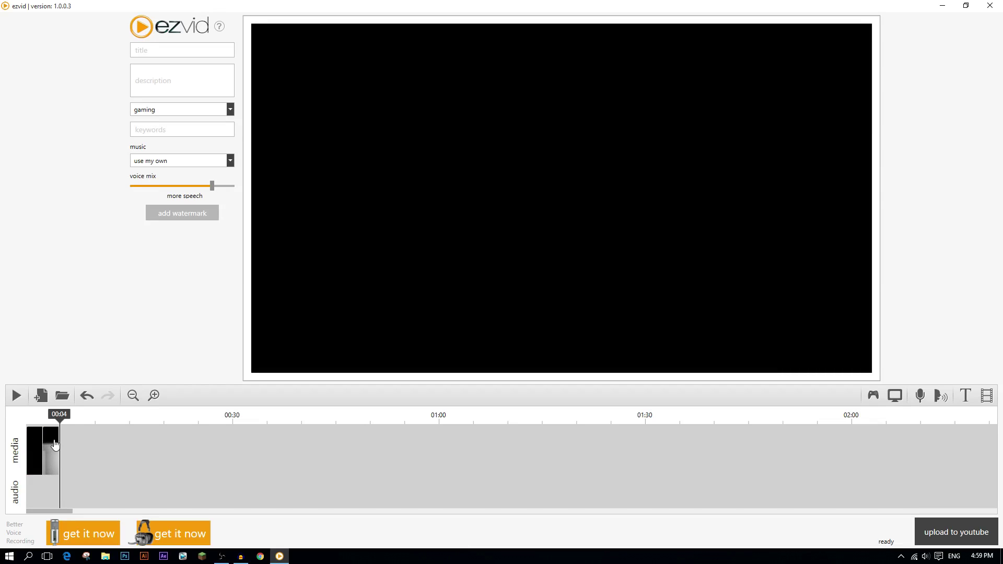
click(52, 446)
mouse_move(53, 447)
mouse_down()
mouse_move(32, 448)
mouse_move(52, 447)
mouse_up()
click(954, 532)
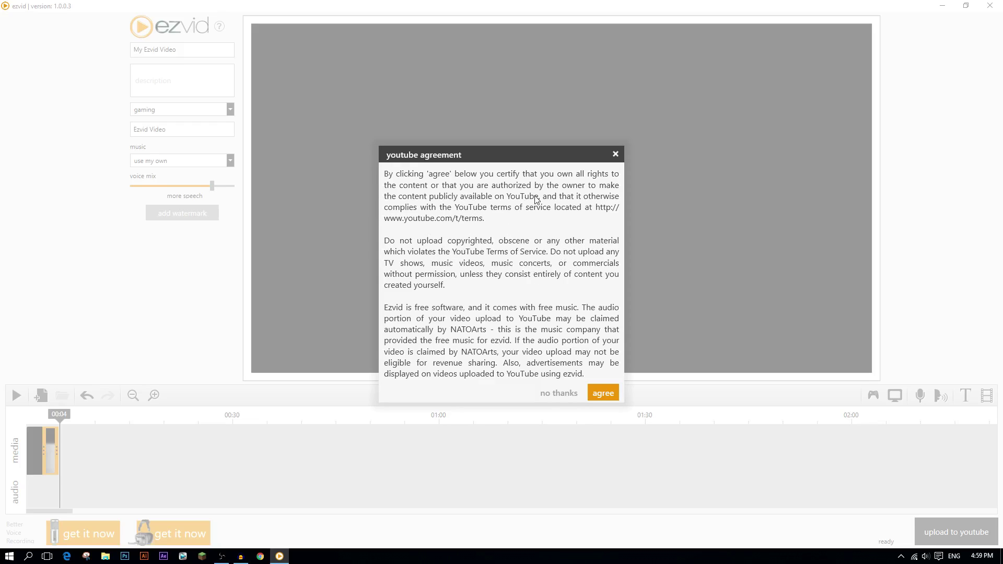
Accept the YouTube upload agreement, continue to the login page, and close it without signing in
click(608, 393)
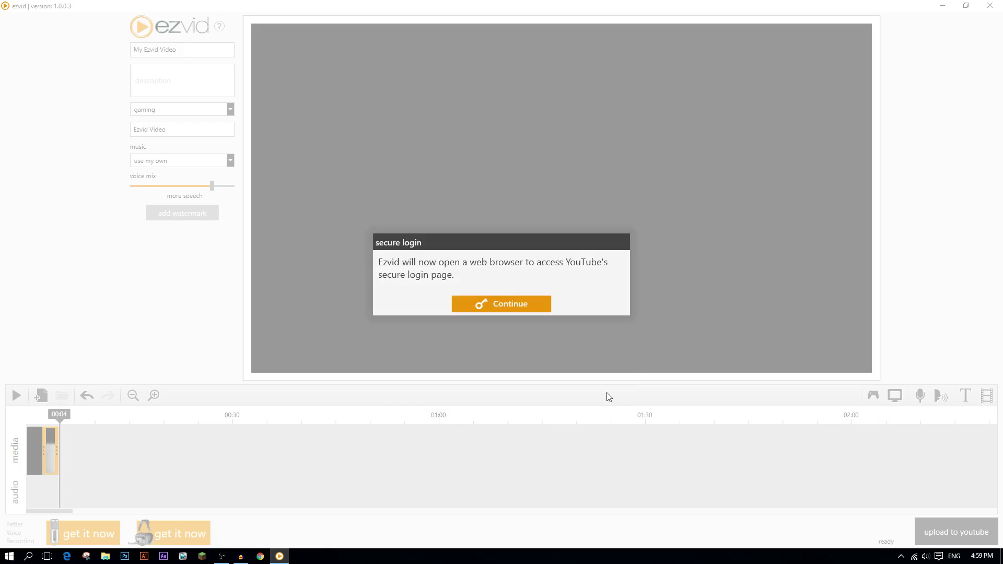
click(492, 305)
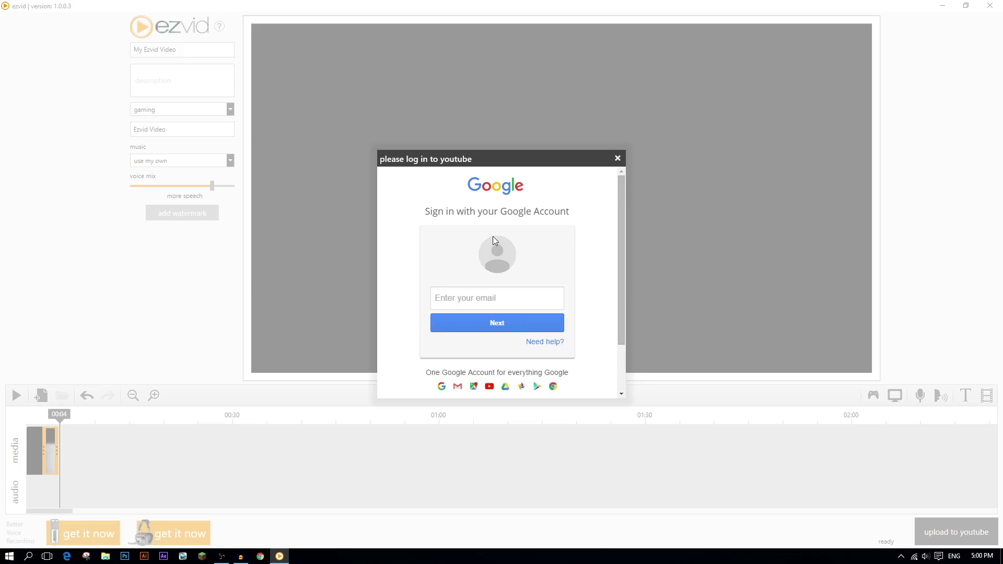
click(618, 159)
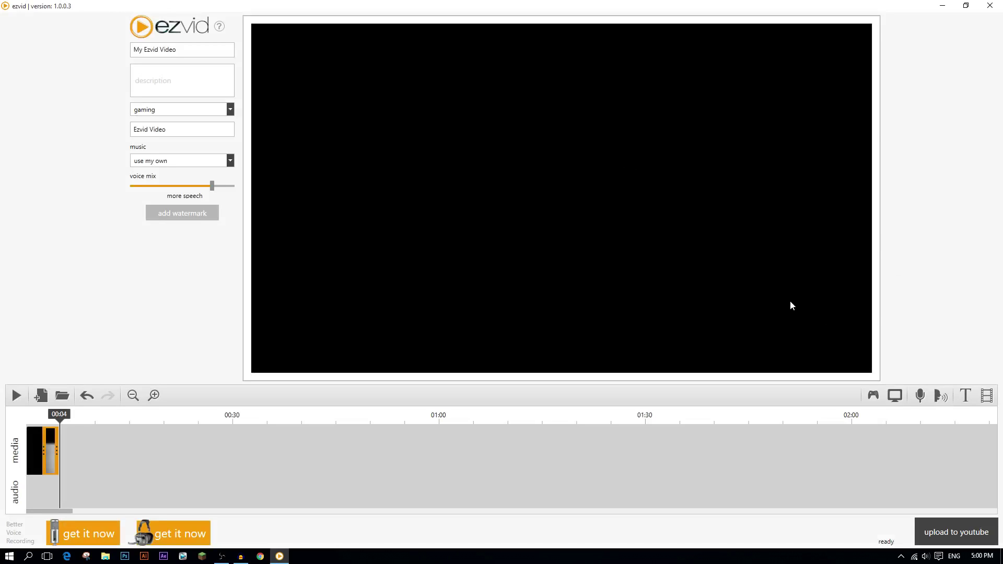